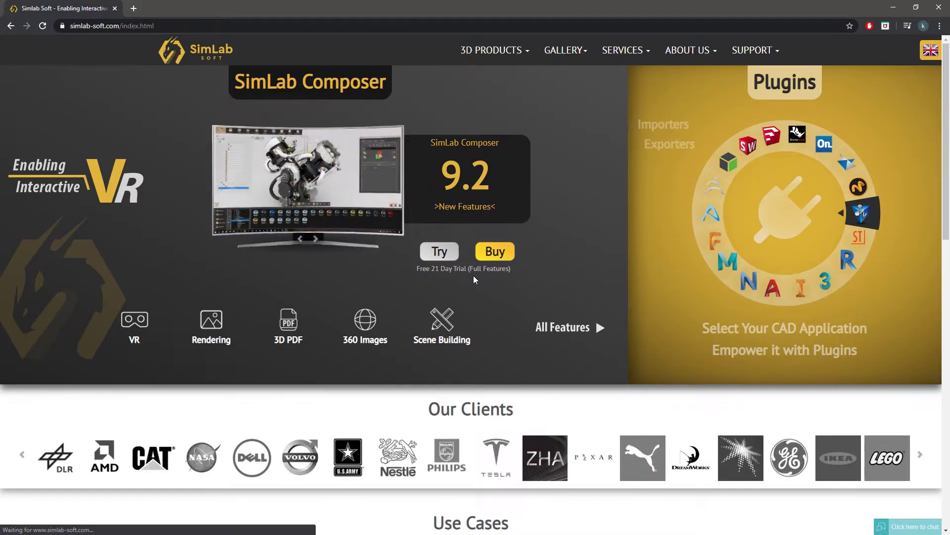
Download the Platform 3D Environment file from the Interactive VR Experience series in SimLab's Composer training tutorials
{"action": "mouse_move", "coordinate": [488, 40]}
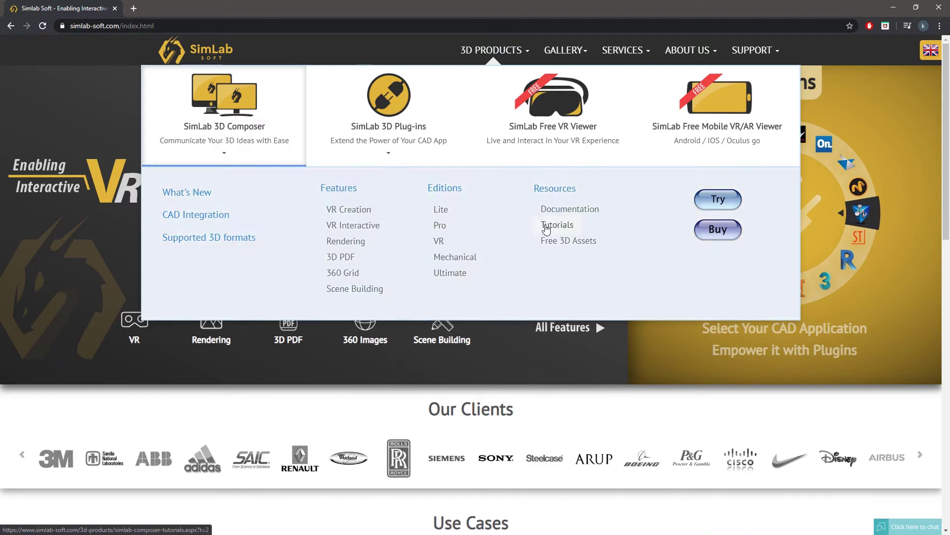
{"action": "left_click", "coordinate": [545, 225]}
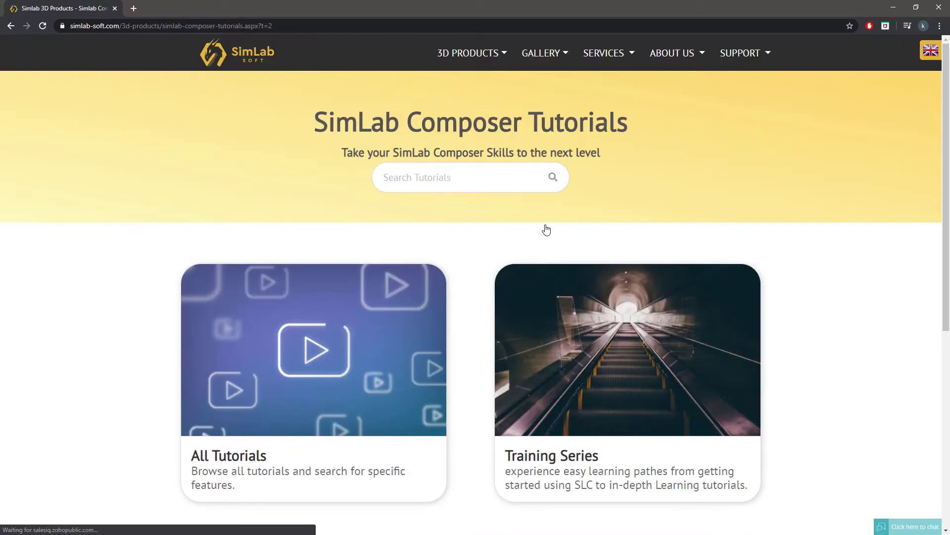
{"action": "left_click", "coordinate": [596, 335]}
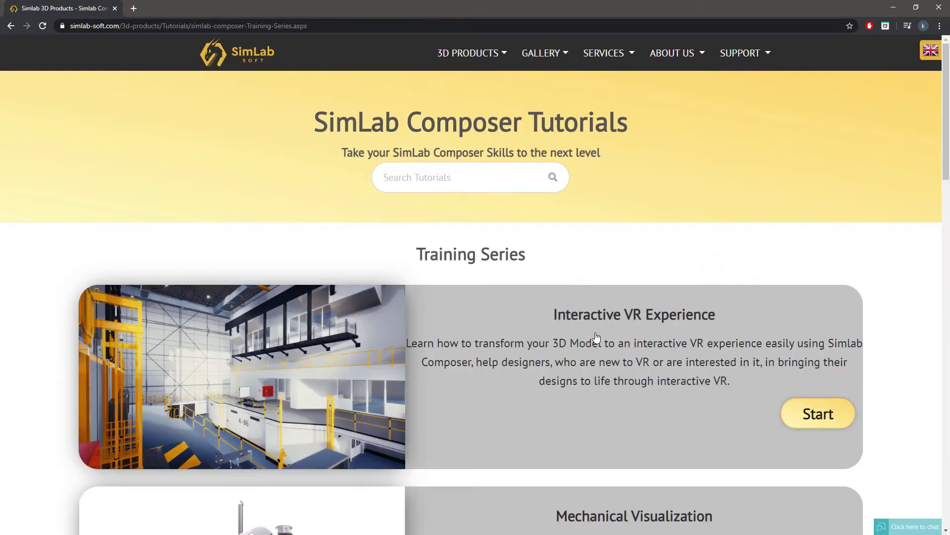
{"action": "left_click", "coordinate": [817, 416]}
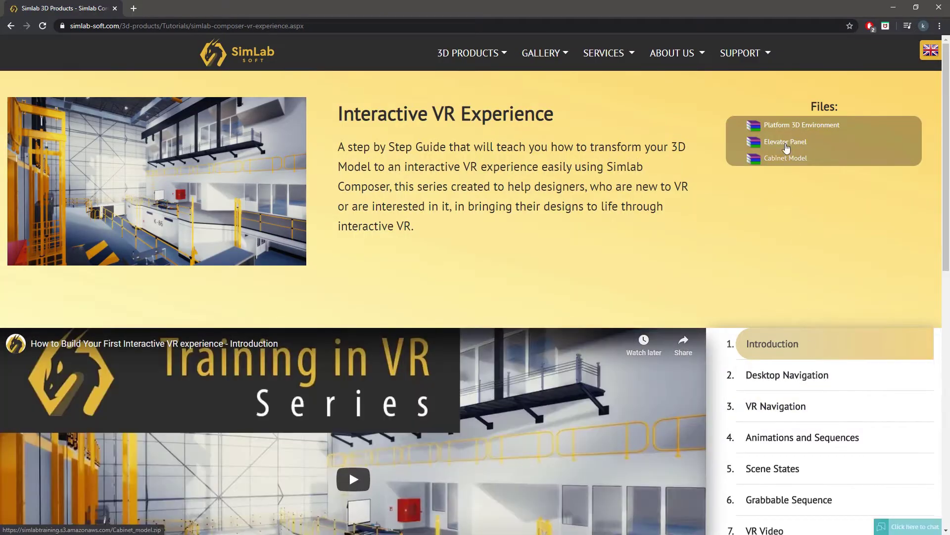
{"action": "left_click", "coordinate": [788, 129]}
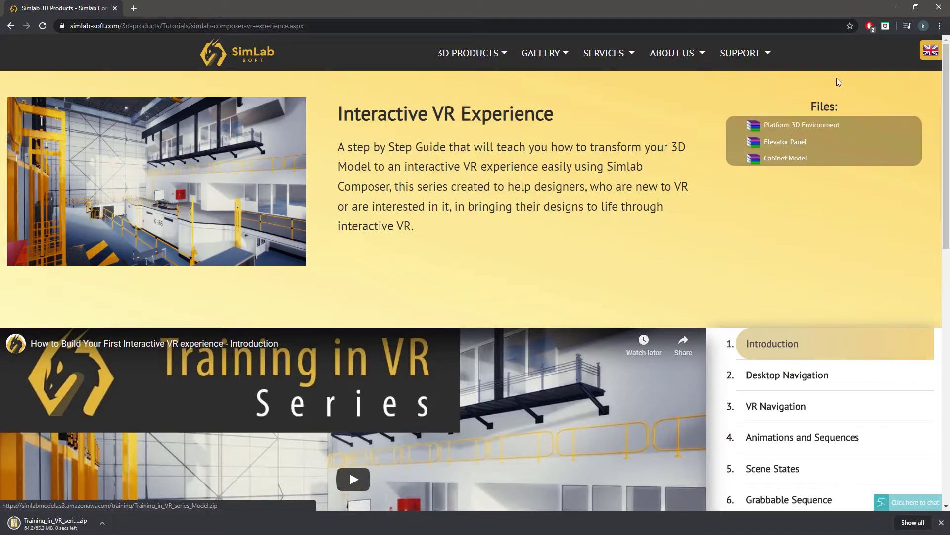
Leave the browser, extract Training_VR_Series_Model.zip with WinRAR into a folder of the same name, and open that folder
{"action": "left_click", "coordinate": [893, 4]}
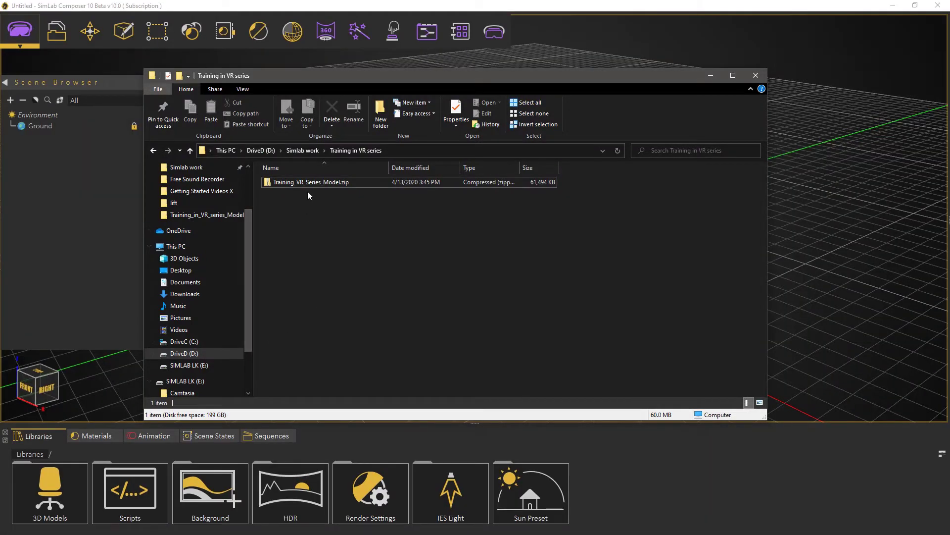
{"action": "left_click", "coordinate": [307, 181]}
{"action": "right_click", "coordinate": [308, 180]}
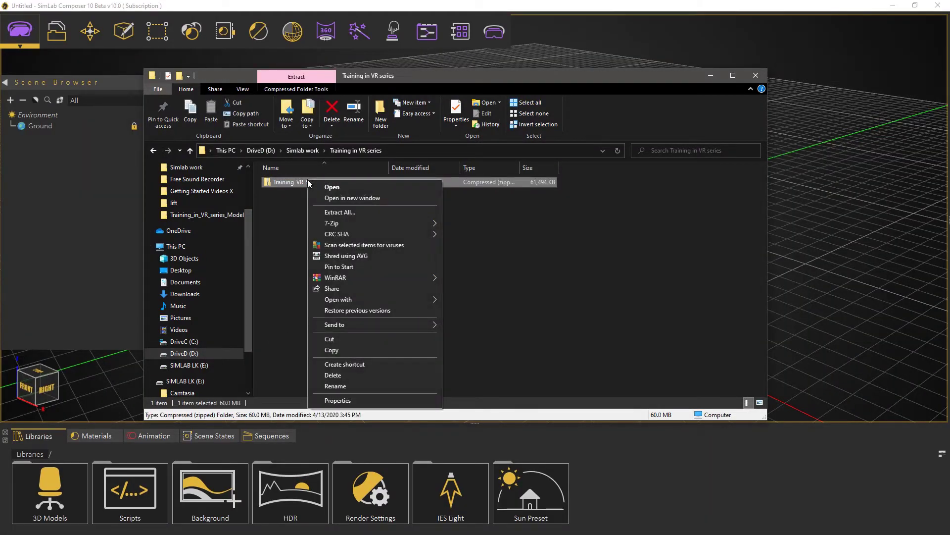
{"action": "mouse_move", "coordinate": [399, 278]}
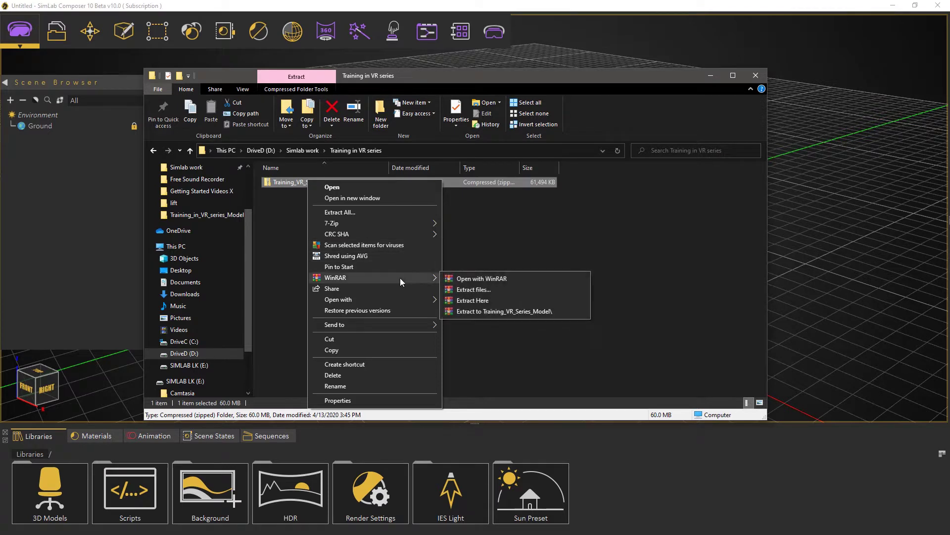
{"action": "left_click", "coordinate": [507, 311]}
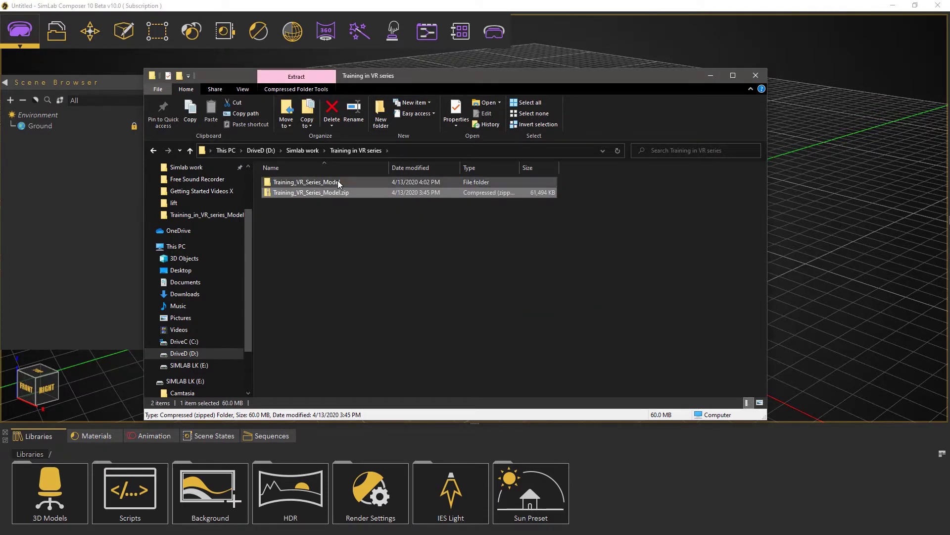
{"action": "double_click", "coordinate": [338, 181]}
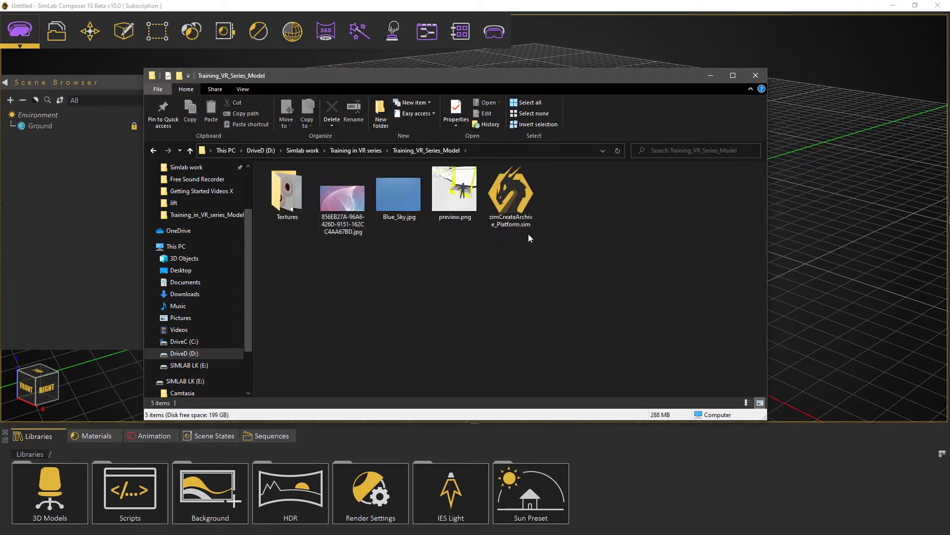
Open zimCreateArchive_Platform.sim from the Training_VR_Series_Model folder in SimLab Composer, reusing the folder's path
{"action": "left_click", "coordinate": [529, 215]}
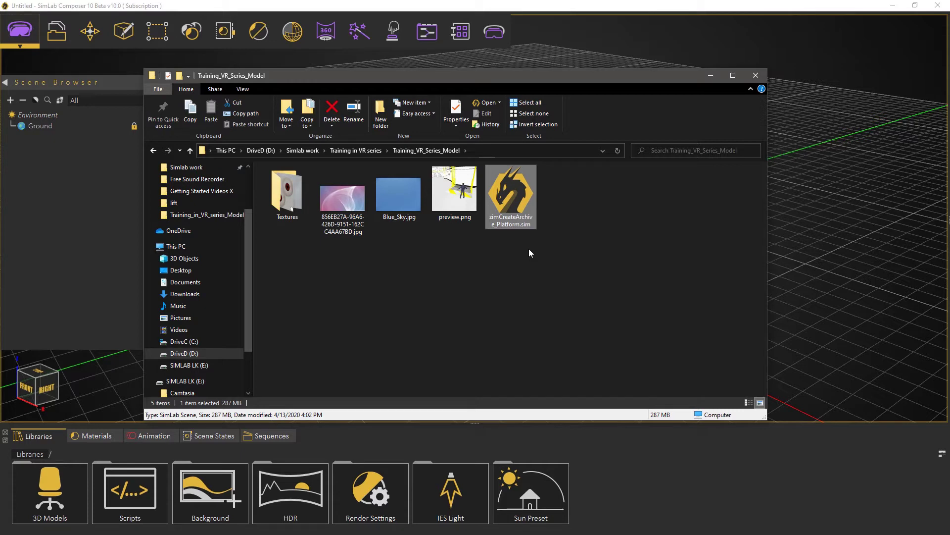
{"action": "left_click", "coordinate": [479, 151]}
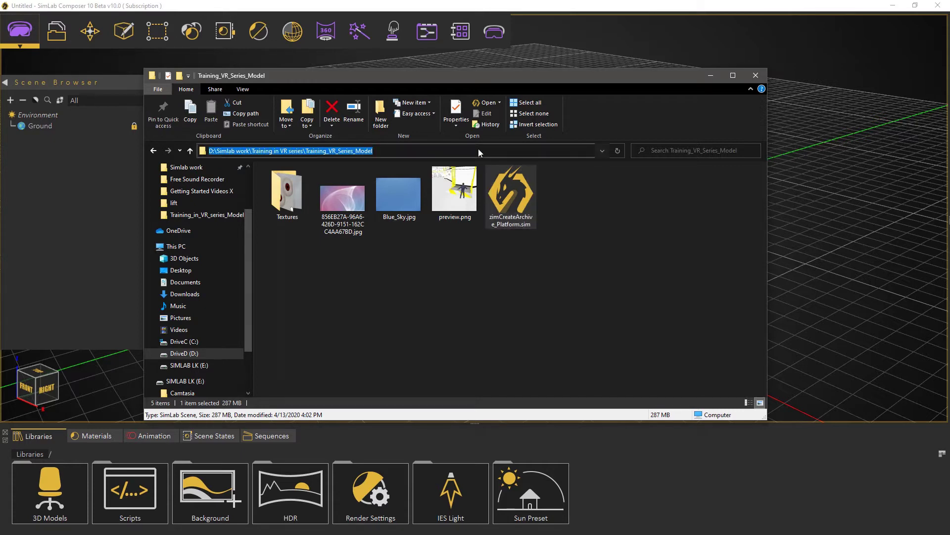
{"action": "left_click", "coordinate": [65, 33]}
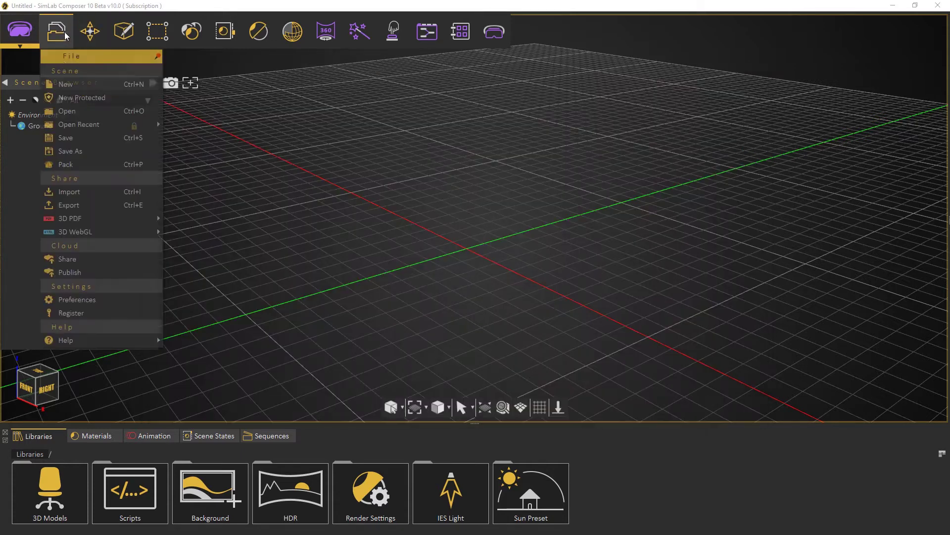
{"action": "left_click", "coordinate": [74, 109]}
{"action": "type", "text": "D:\\Interactive Training Series\\Training in VR series\\Training_VR_Series_Model"}
{"action": "key", "text": "Return"}
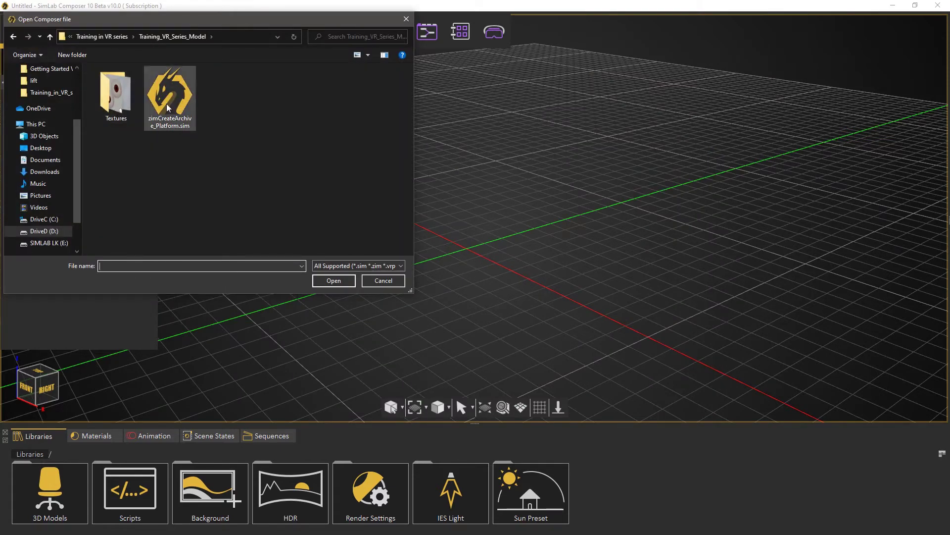
{"action": "left_click", "coordinate": [167, 103]}
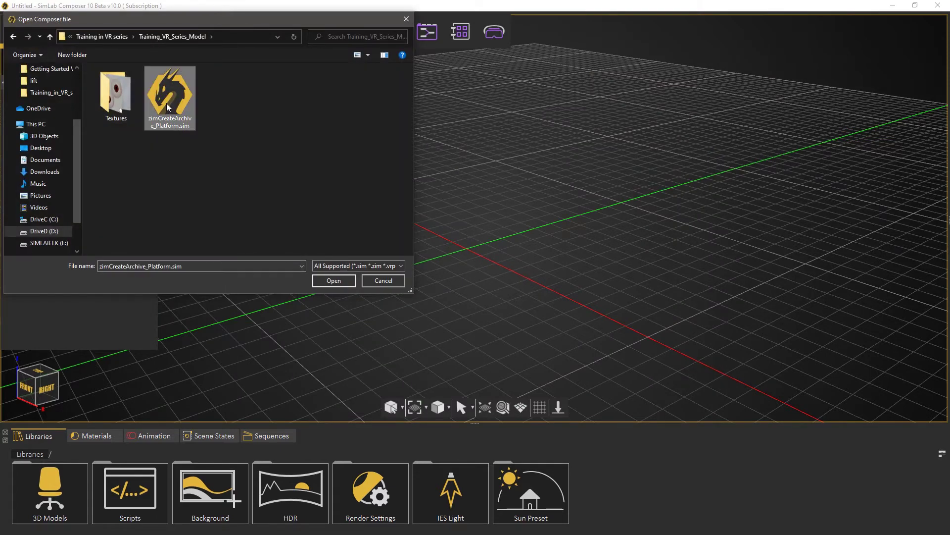
{"action": "left_click", "coordinate": [333, 280]}
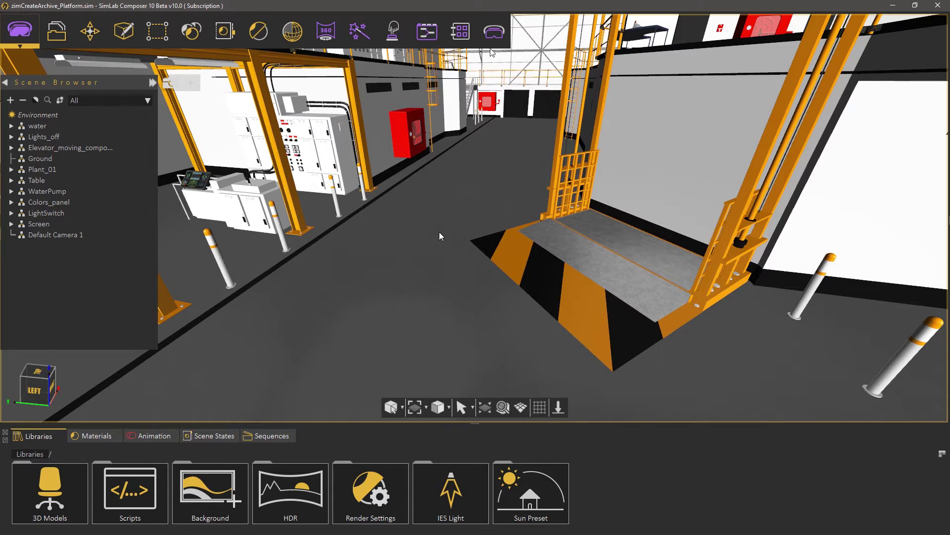
Set the VR viewer start position on the floor in front of the elevator's striped ramp
{"action": "left_click", "coordinate": [494, 31]}
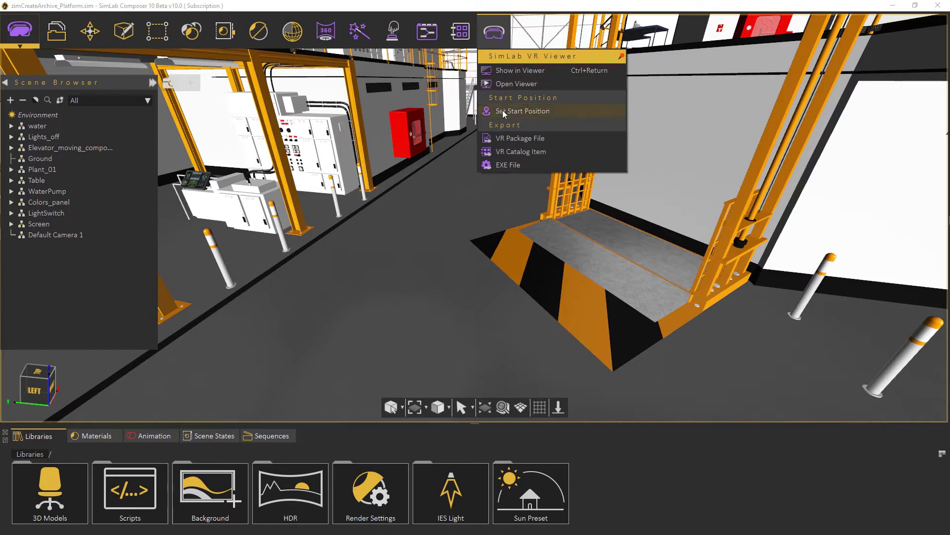
{"action": "left_click", "coordinate": [523, 111]}
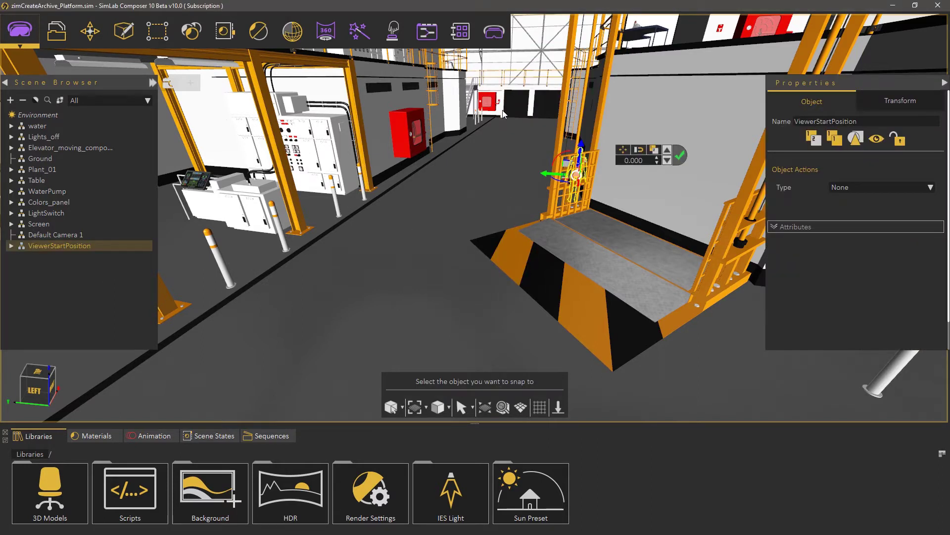
{"action": "left_click", "coordinate": [391, 328]}
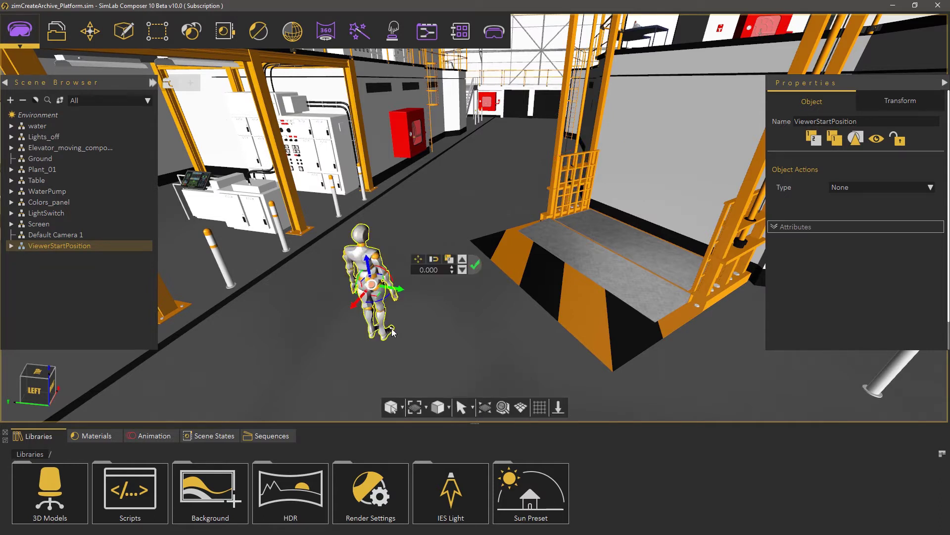
{"action": "left_click_drag", "start_coordinate": [375, 295], "coordinate": [432, 320]}
{"action": "left_click", "coordinate": [505, 294]}
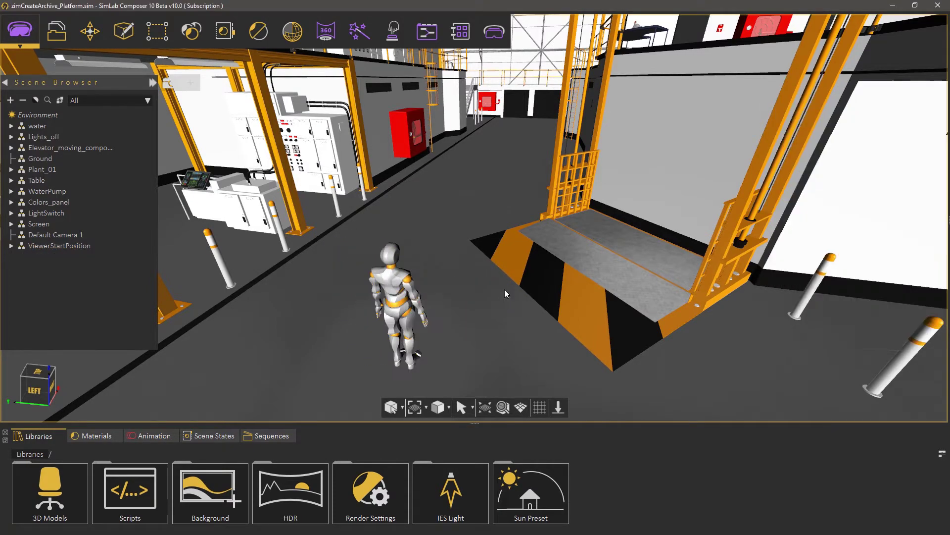
Select ViewerStartPosition and move the mannequin farther away from the elevator's striped ramp
{"action": "middle_click_drag", "start_coordinate": [504, 288], "coordinate": [287, 186]}
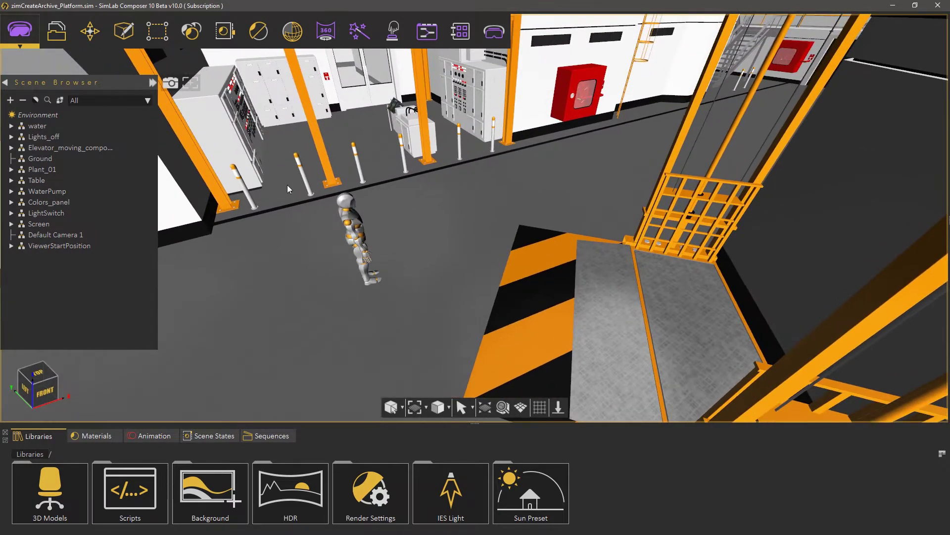
{"action": "left_click", "coordinate": [79, 246]}
{"action": "middle_click_drag", "start_coordinate": [373, 153], "coordinate": [269, 195]}
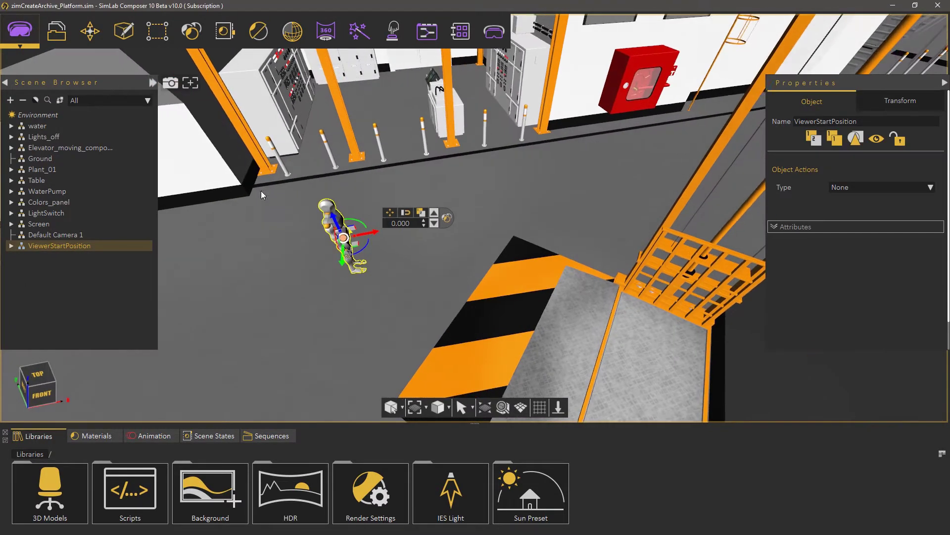
{"action": "left_click_drag", "start_coordinate": [371, 236], "coordinate": [314, 261]}
{"action": "middle_click_drag", "start_coordinate": [314, 258], "coordinate": [400, 251]}
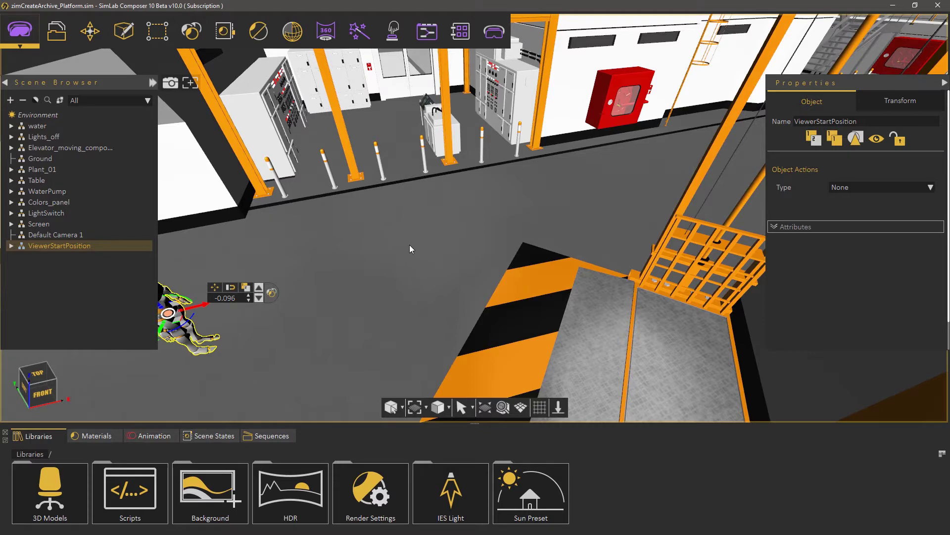
Show the scene in the SimLab VR Viewer in Desktop mode
{"action": "left_click", "coordinate": [502, 30]}
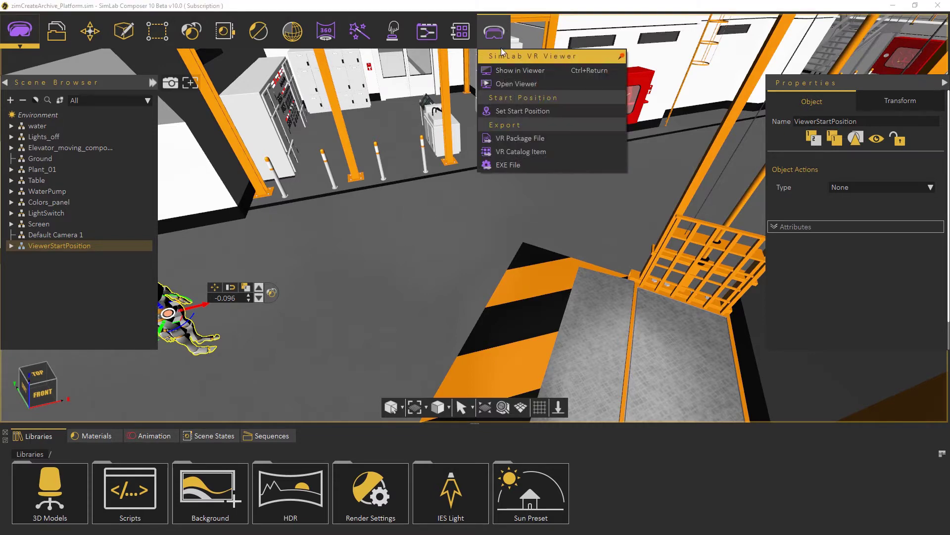
{"action": "left_click", "coordinate": [508, 72]}
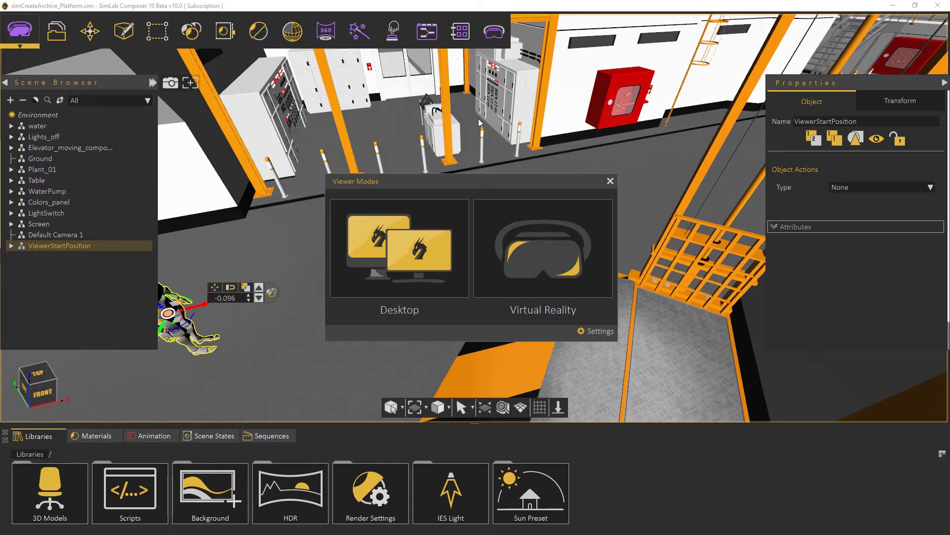
{"action": "left_click", "coordinate": [415, 246]}
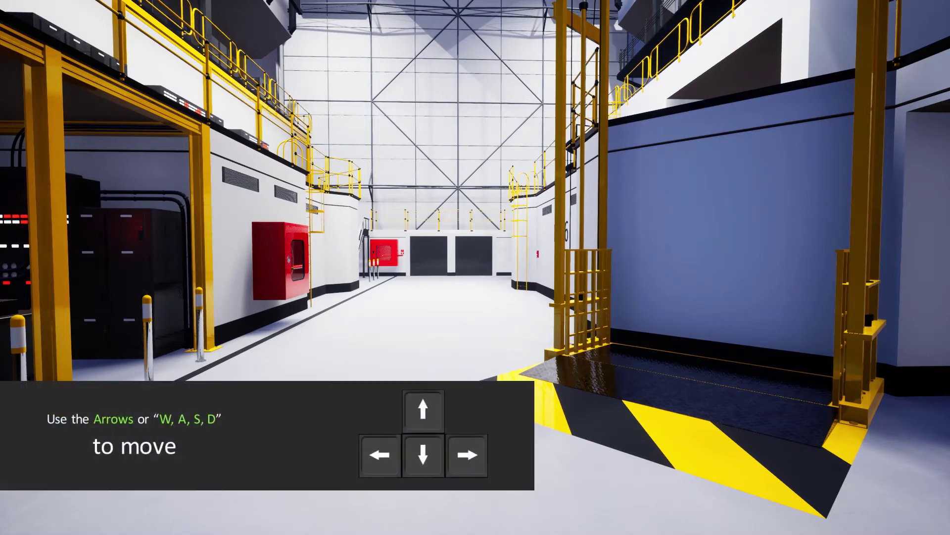
Walk forward, backward and sideways around the elevator area to try out the desktop movement controls
{"action": "key", "text": "Up"}
{"action": "key", "text": "Down"}
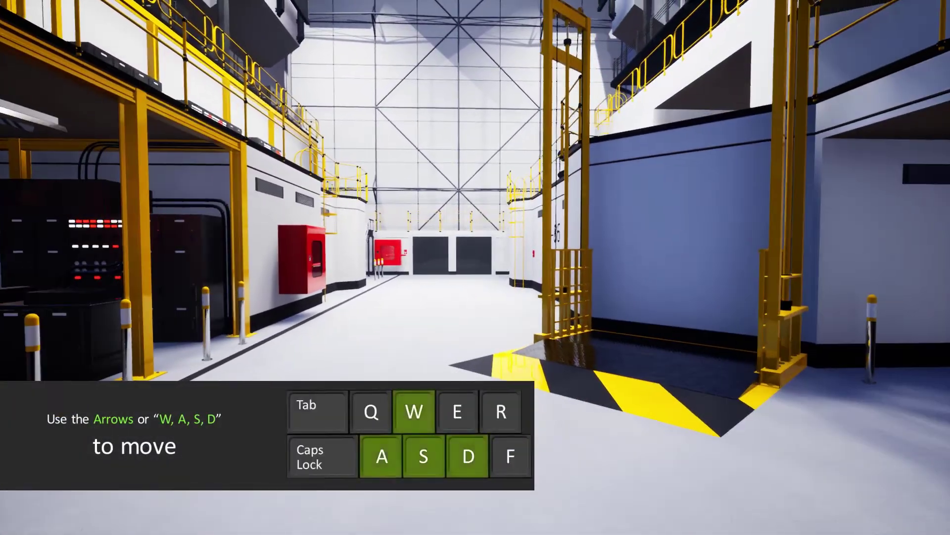
{"action": "key", "text": "w"}
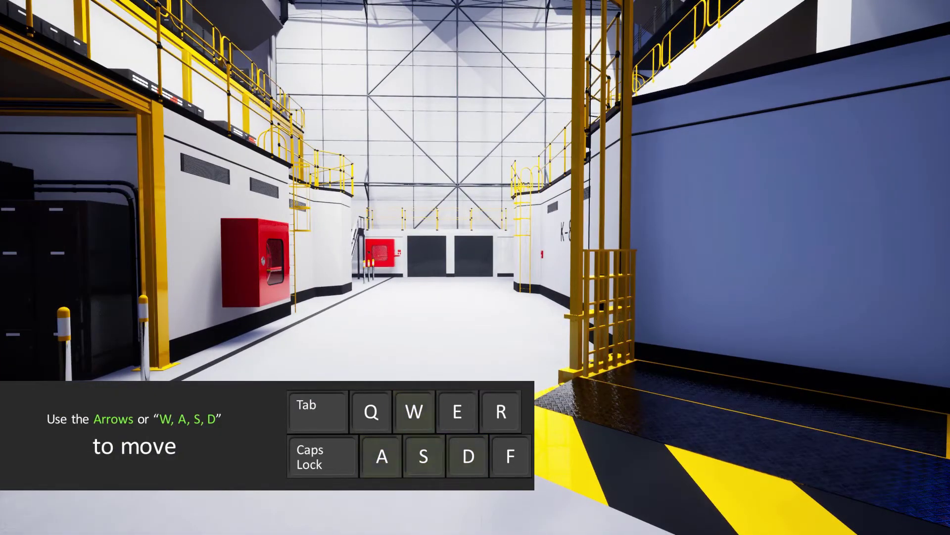
{"action": "key", "text": "a"}
{"action": "key", "text": "Right"}
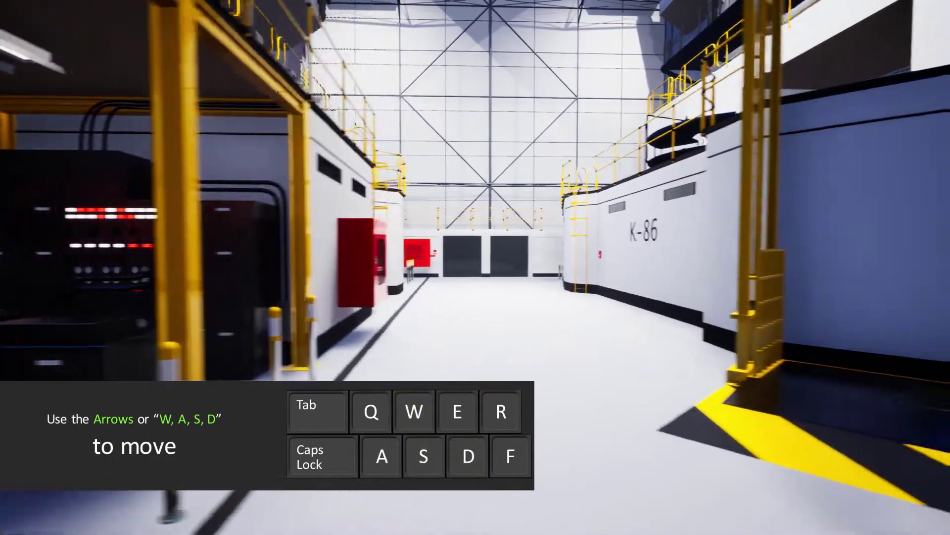
{"action": "key", "text": "a"}
{"action": "key", "text": "Right"}
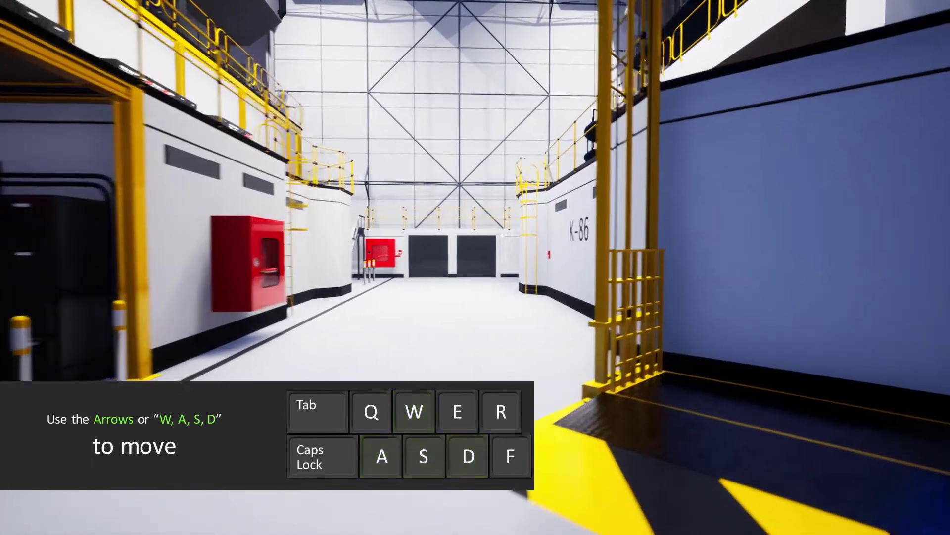
{"action": "key", "text": "Left"}
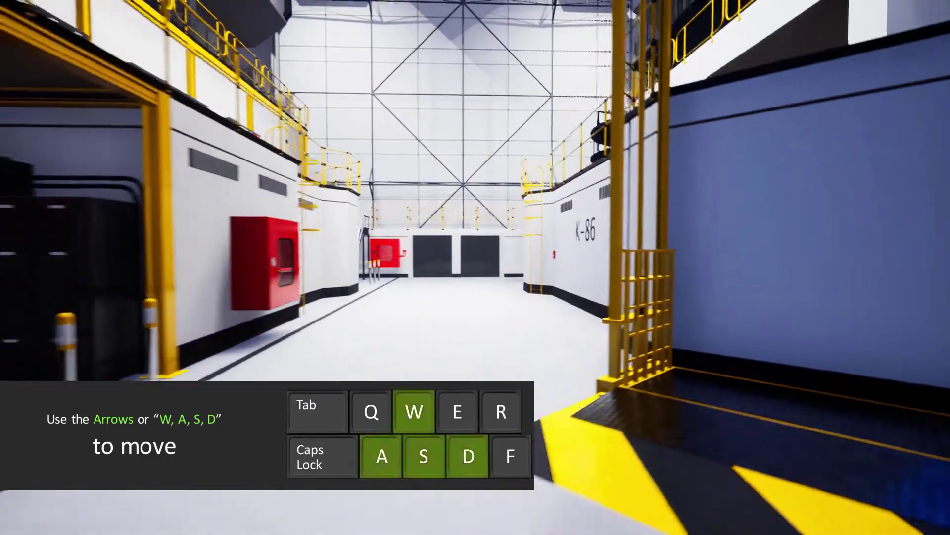
{"action": "key", "text": "Right"}
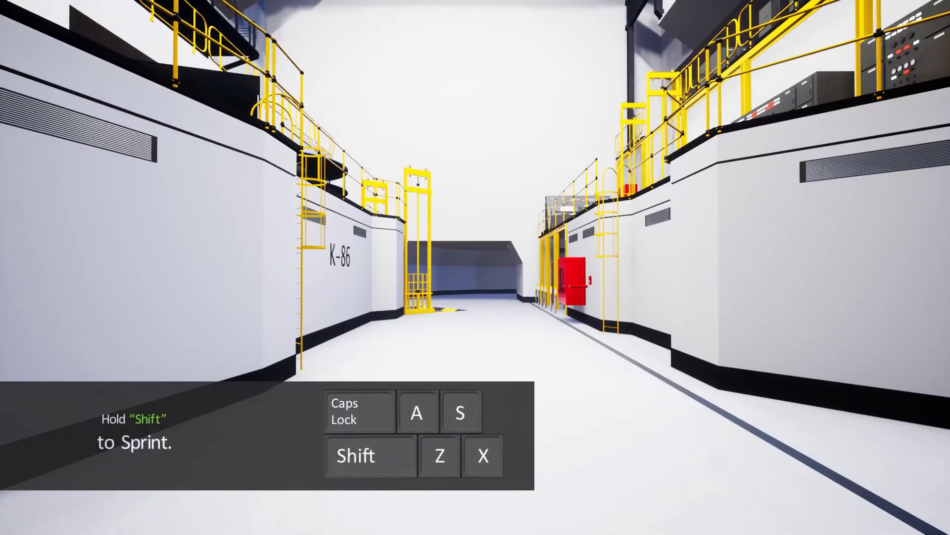
Sprint along the hall past the elevator to try out faster desktop navigation
{"action": "key", "text": "w"}
{"action": "key", "text": "shift"}
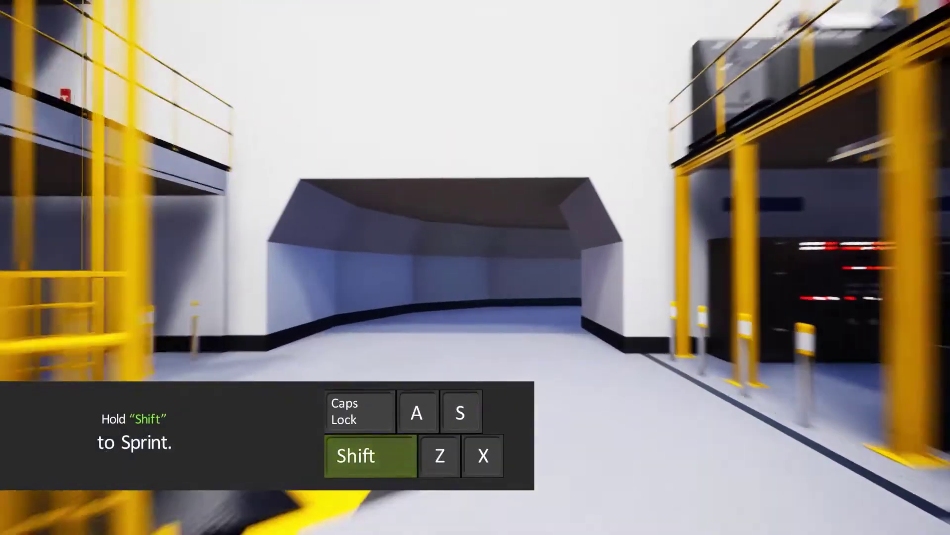
{"action": "key", "text": "w"}
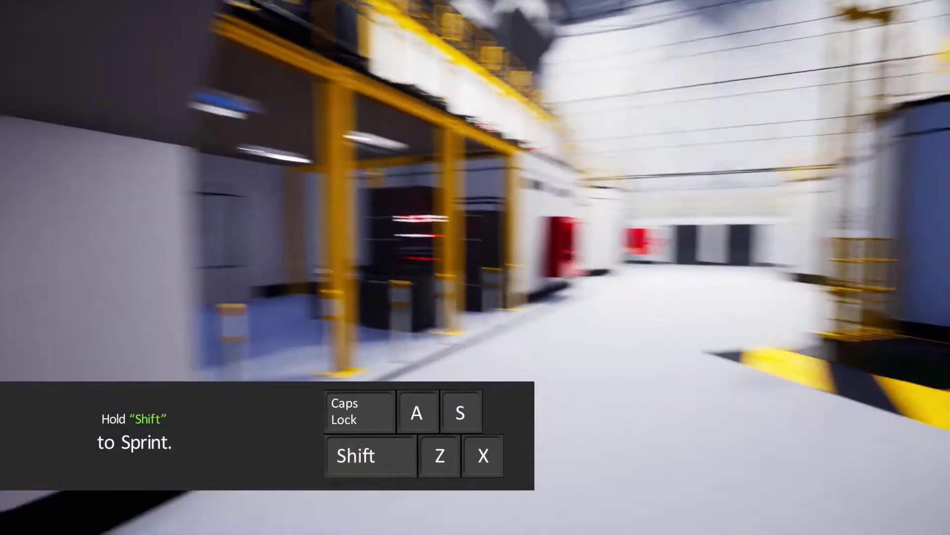
{"action": "key", "text": "shift"}
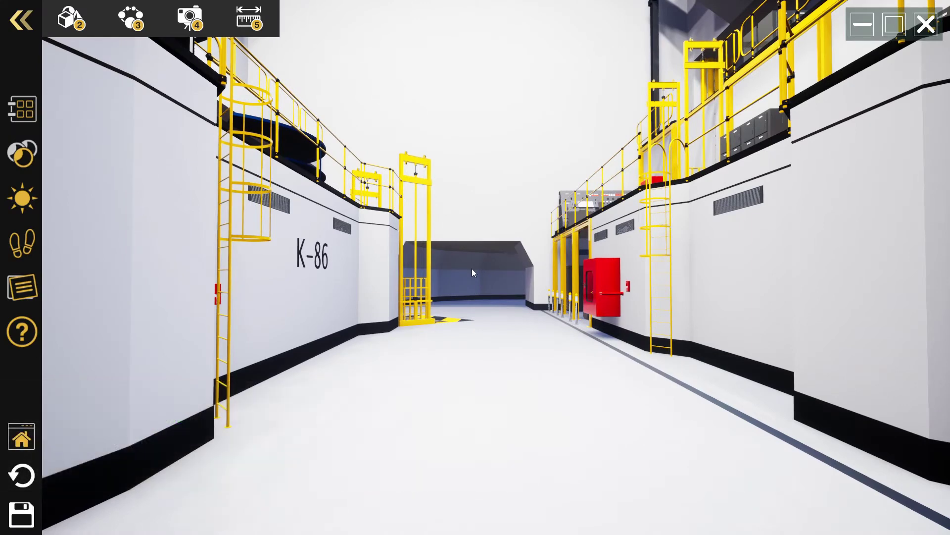
Try the slowest Walking Mode speed, set the speed to the fastest option and move forward through the hall past the elevator
{"action": "left_click", "coordinate": [23, 242]}
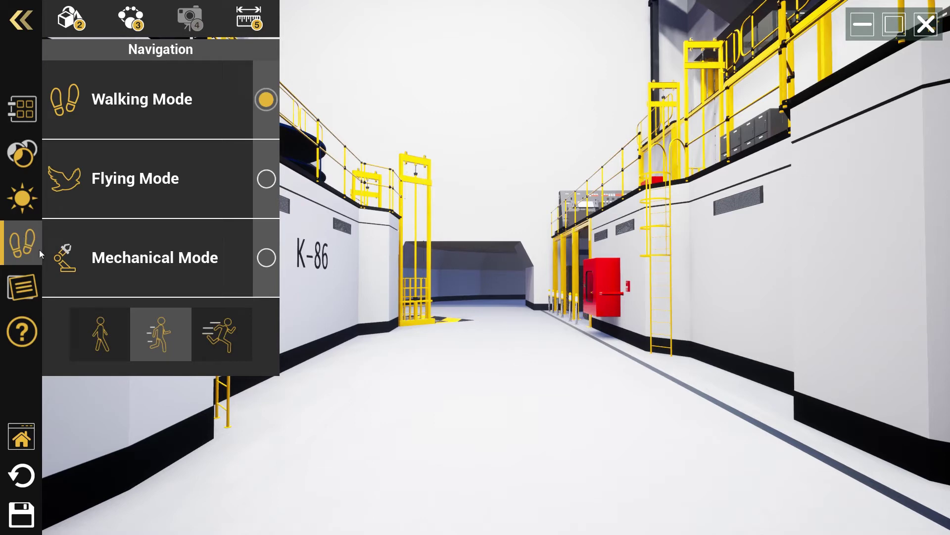
{"action": "left_click", "coordinate": [103, 327]}
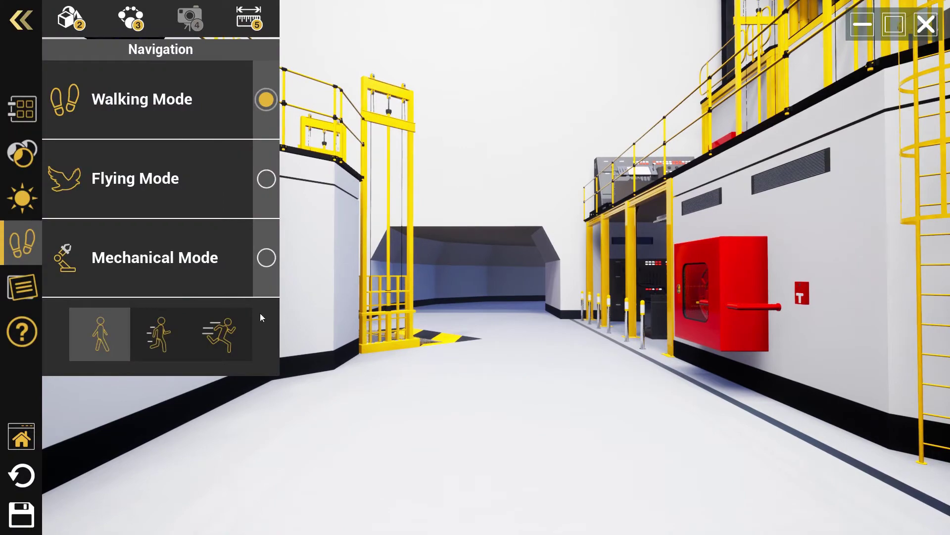
{"action": "left_click", "coordinate": [248, 320]}
{"action": "key", "text": "w"}
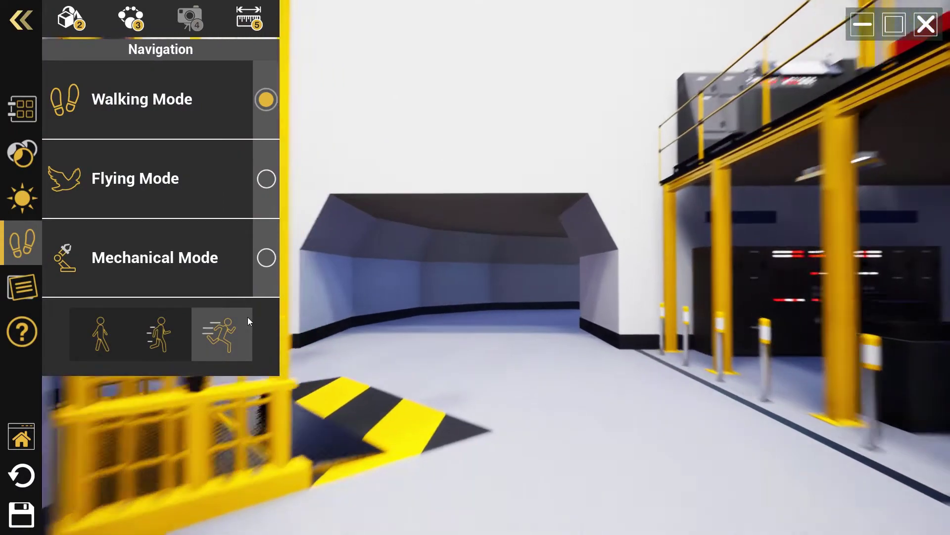
{"action": "key", "text": "w"}
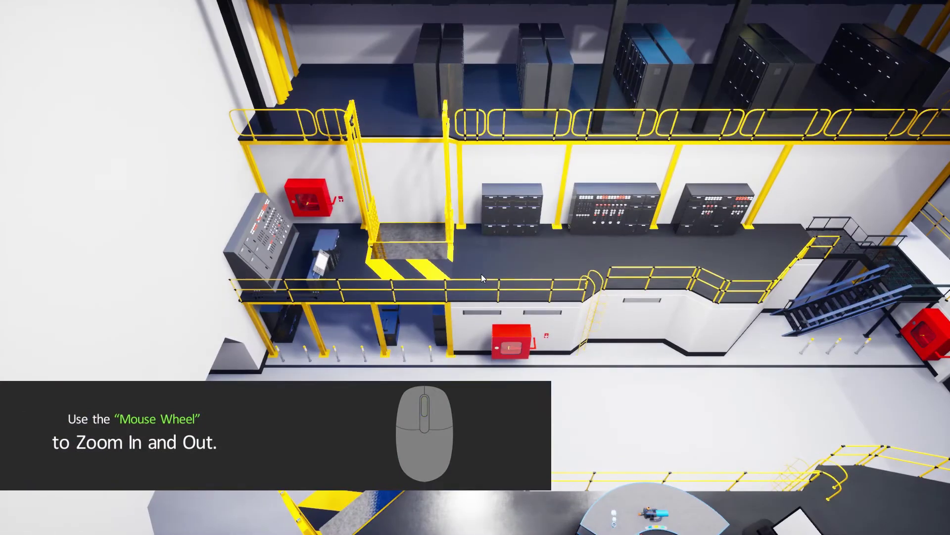
{"action": "scroll", "coordinate": [566, 242], "scroll_direction": "up", "scroll_amount": 5}
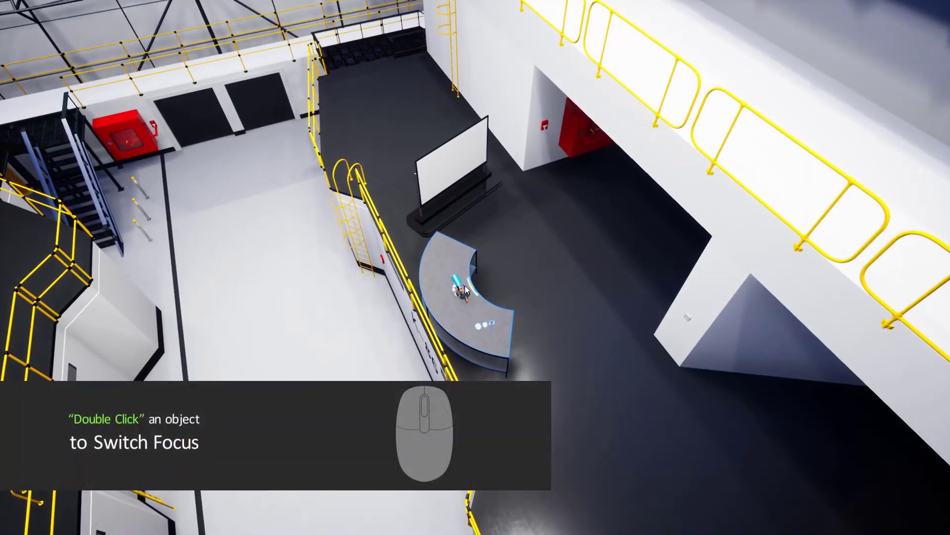
Zoom the view and switch its focus to the mechanical part with the blue cylinder on the curved table
{"action": "double_click", "coordinate": [464, 289]}
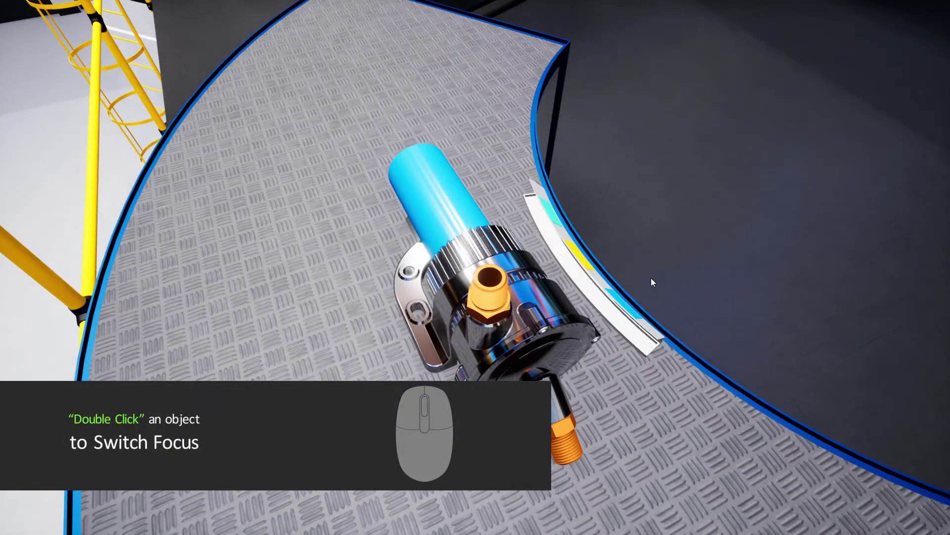